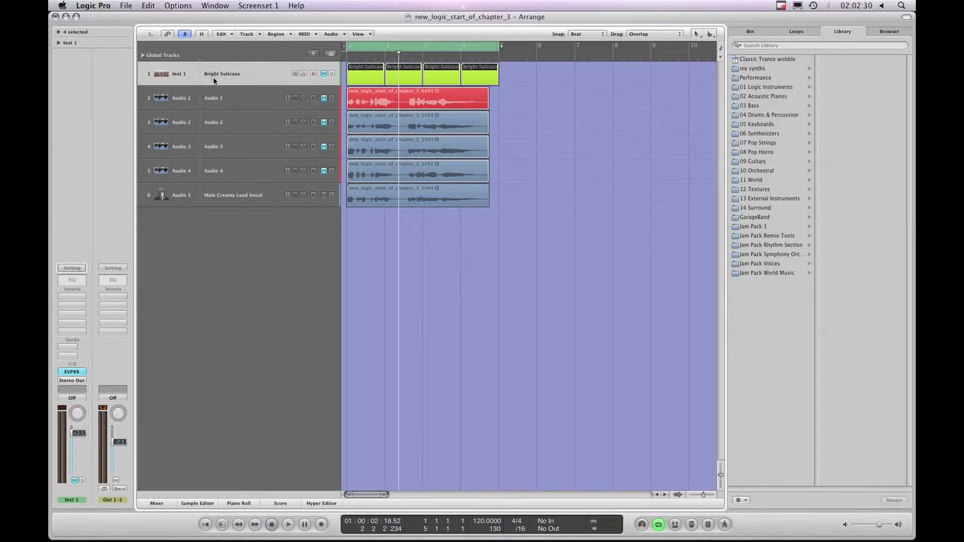
Browse the Synth Leads, Strings, Brass and Bass patches, then list the 01 Logic Instruments set
click(75, 271)
click(755, 134)
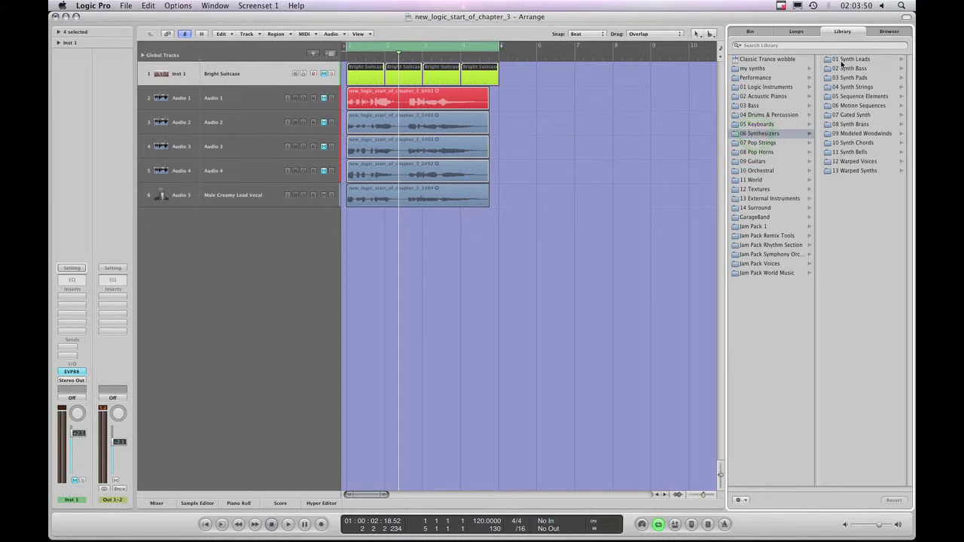
click(842, 61)
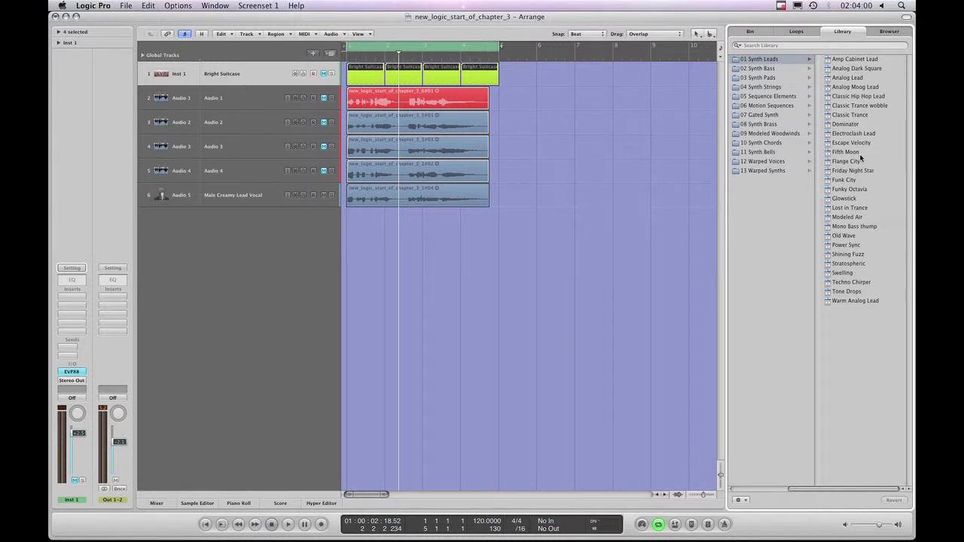
click(761, 88)
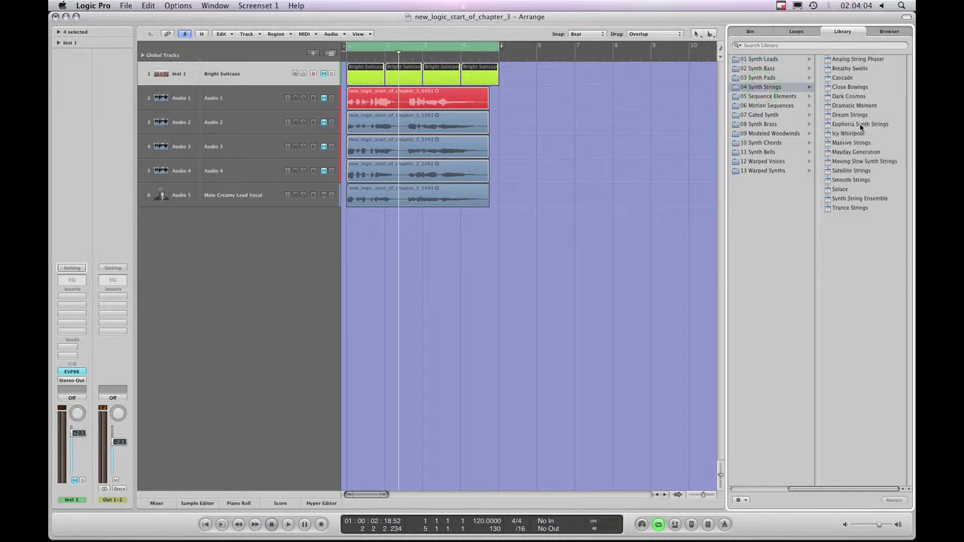
click(769, 123)
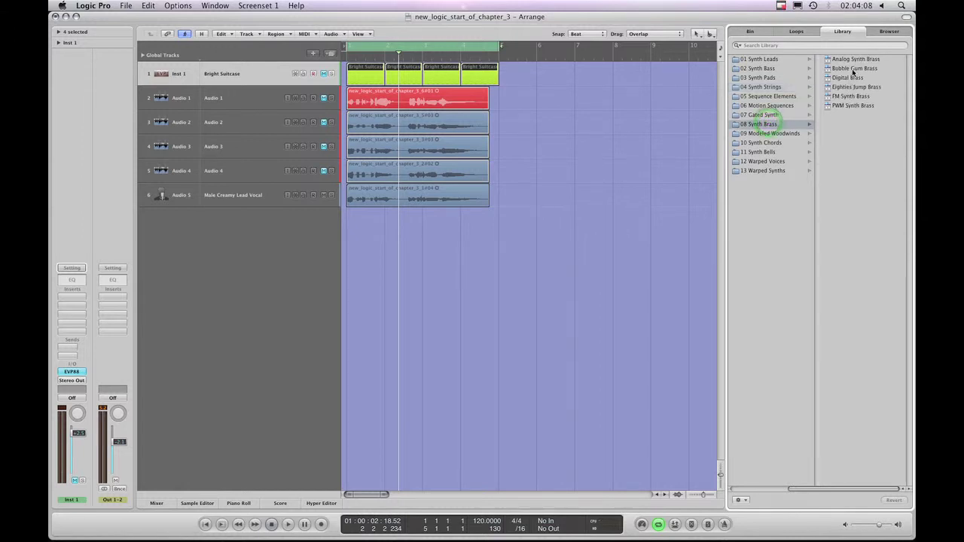
click(765, 68)
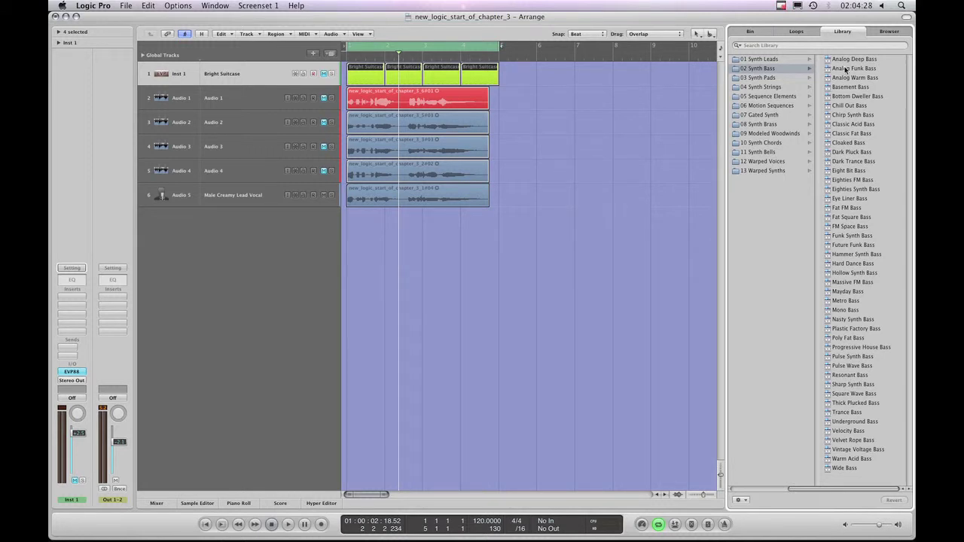
click(741, 490)
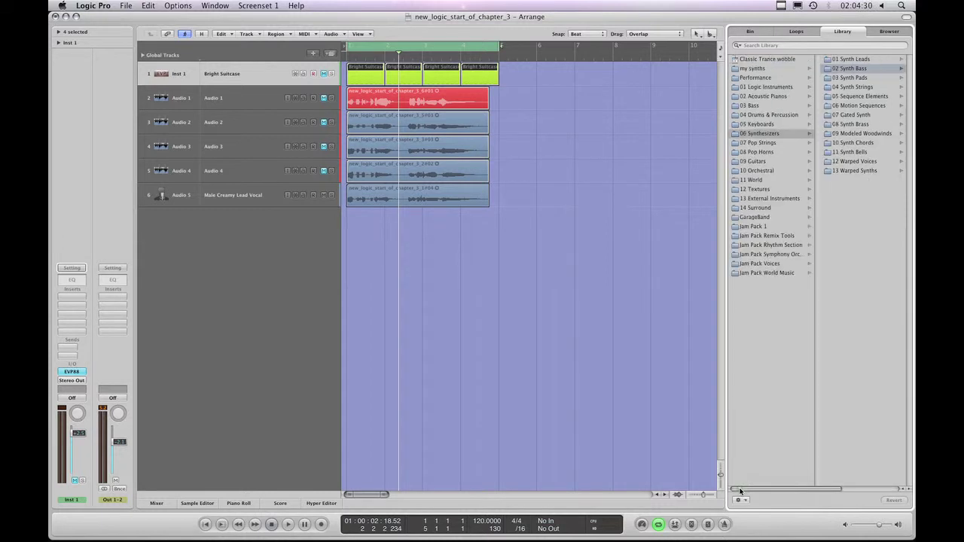
click(758, 88)
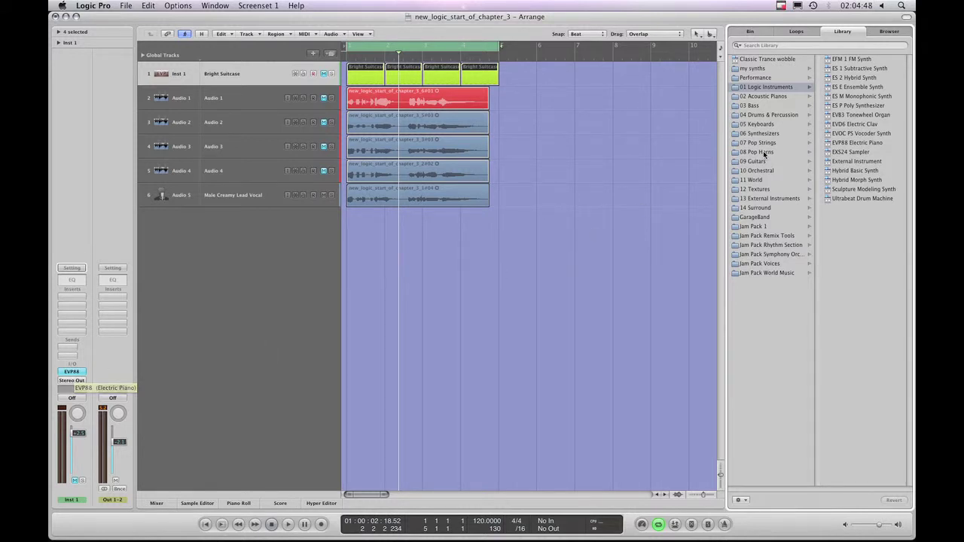
Load the ES M Monophonic Synth from the Logic Instruments list onto Inst 1
click(851, 98)
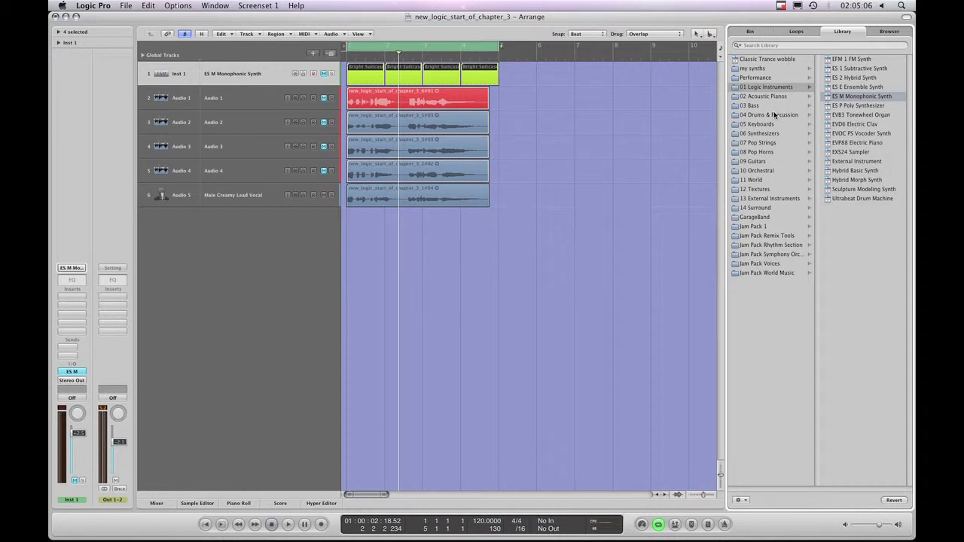
Load the Classic Trance patch from 06 Synthesizers > 01 Synth Leads and open its EXS24 window
click(763, 134)
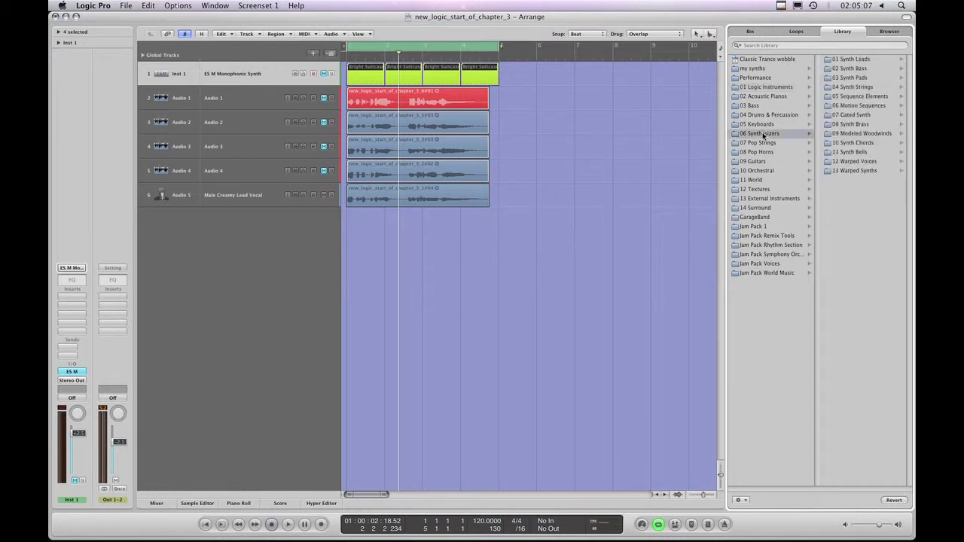
click(852, 61)
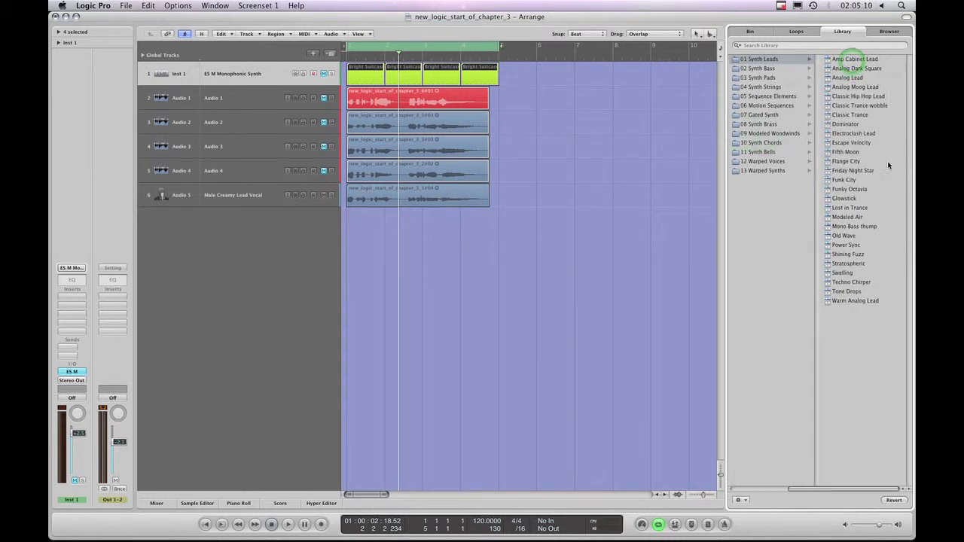
click(855, 115)
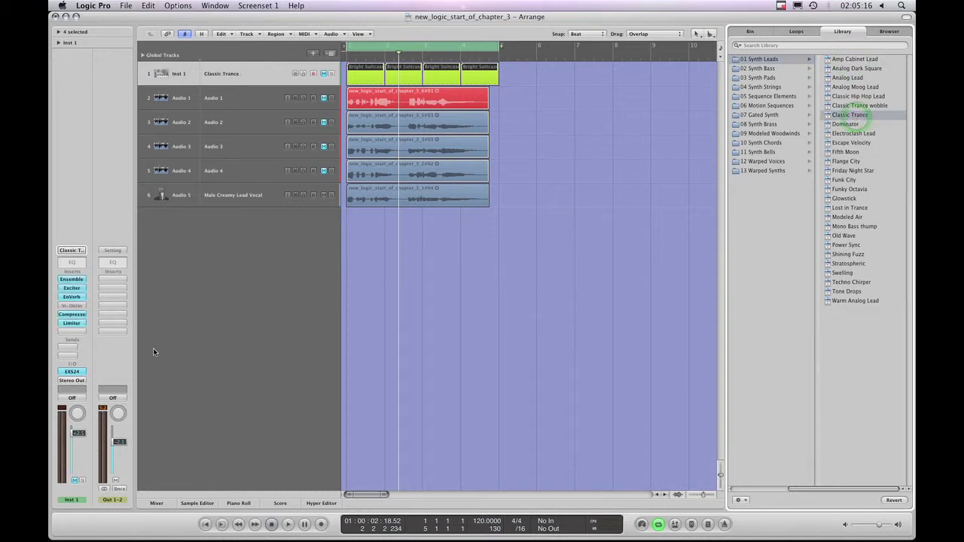
click(72, 374)
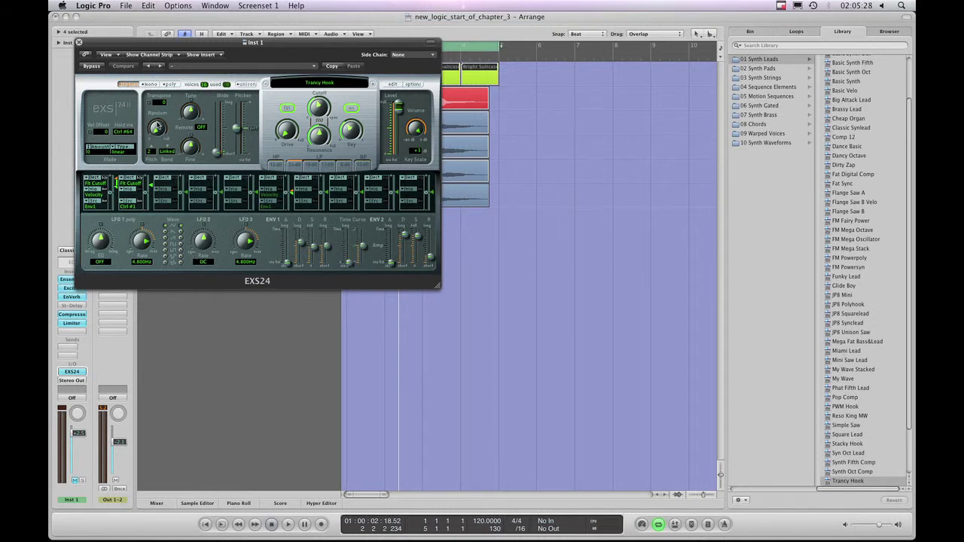
Close the EXS24 sampler window showing the Trancy Hook patch
click(79, 43)
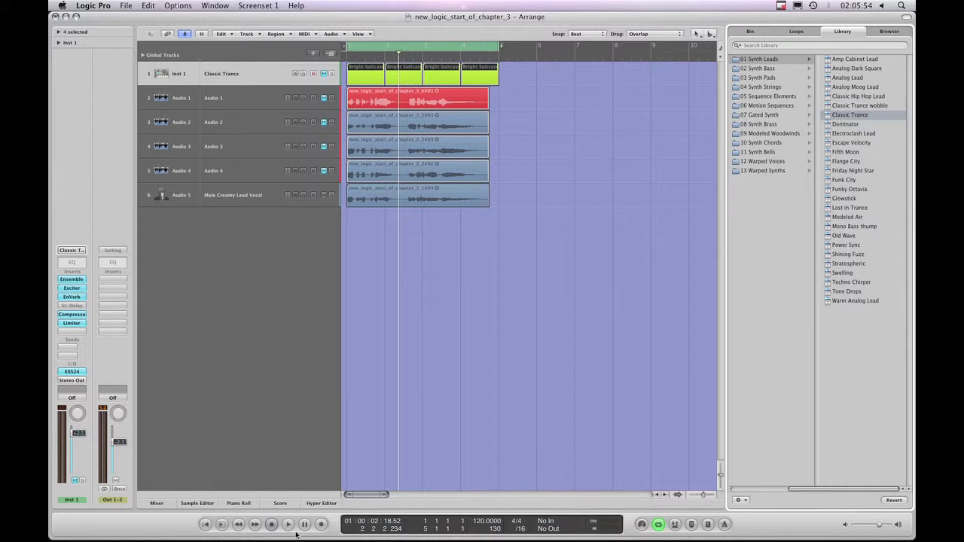
Select the Audio 5 vocal track and mute it
click(322, 73)
click(323, 195)
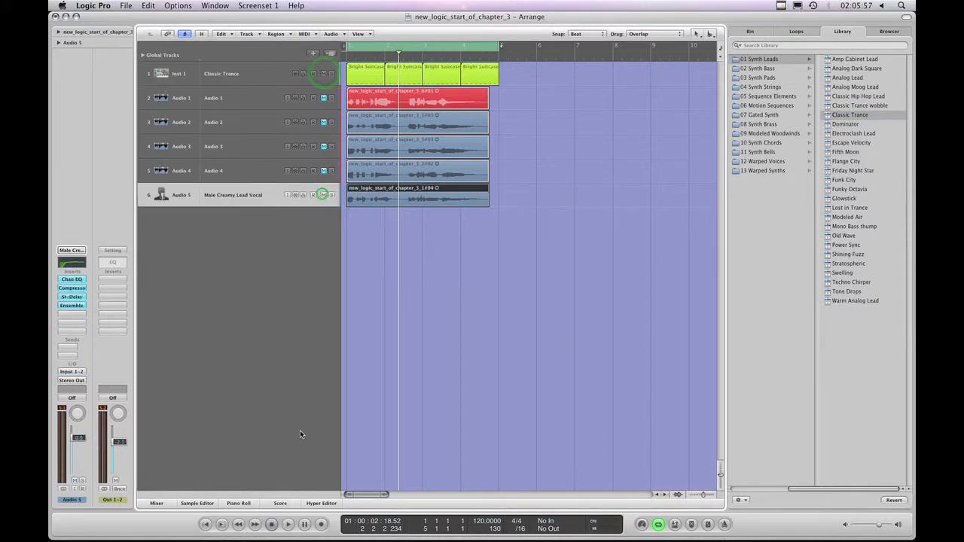
click(323, 196)
Select Inst 1 and play a short stretch of the Classic Trance sound, then stop
click(233, 75)
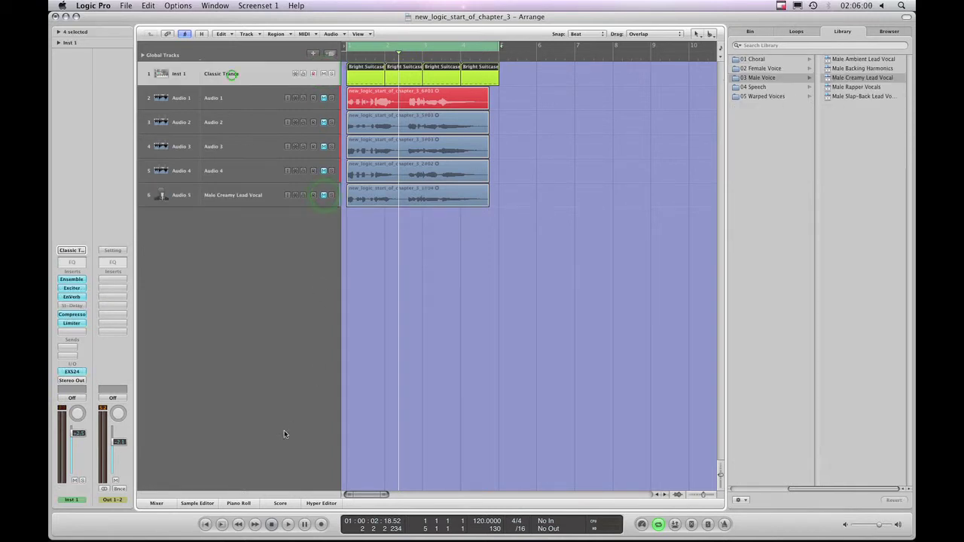
click(272, 525)
click(288, 525)
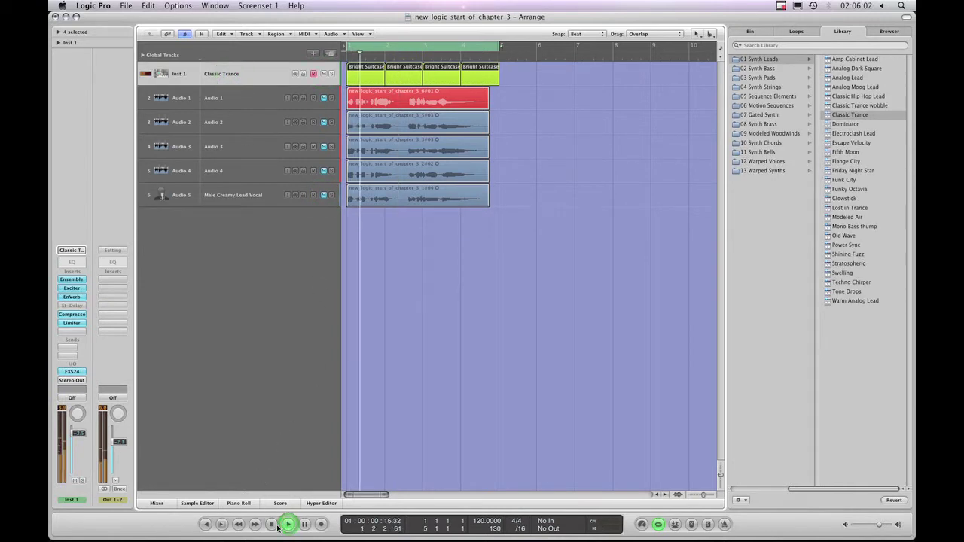
click(273, 525)
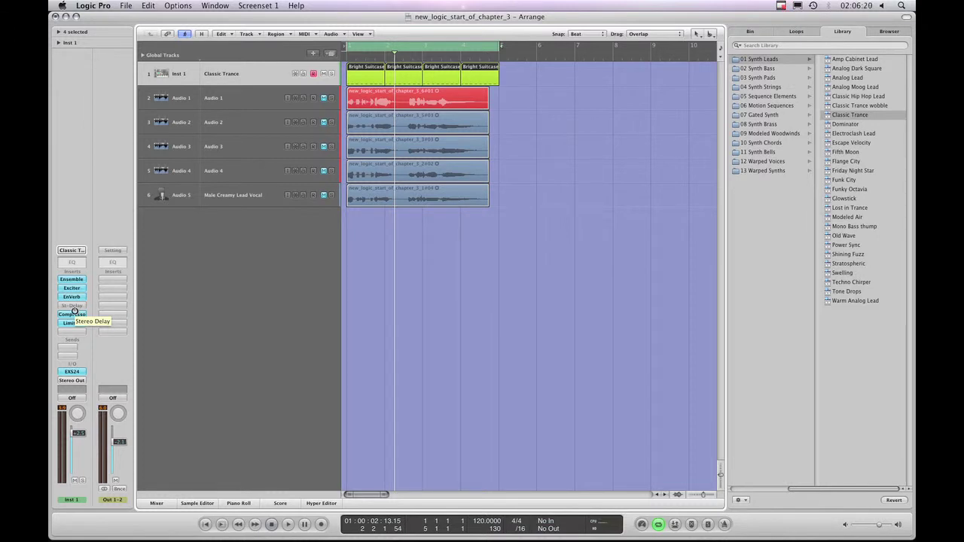
Enable Classic Trance's St-Delay insert, audition it, then bypass the delay again
alt+click(73, 307)
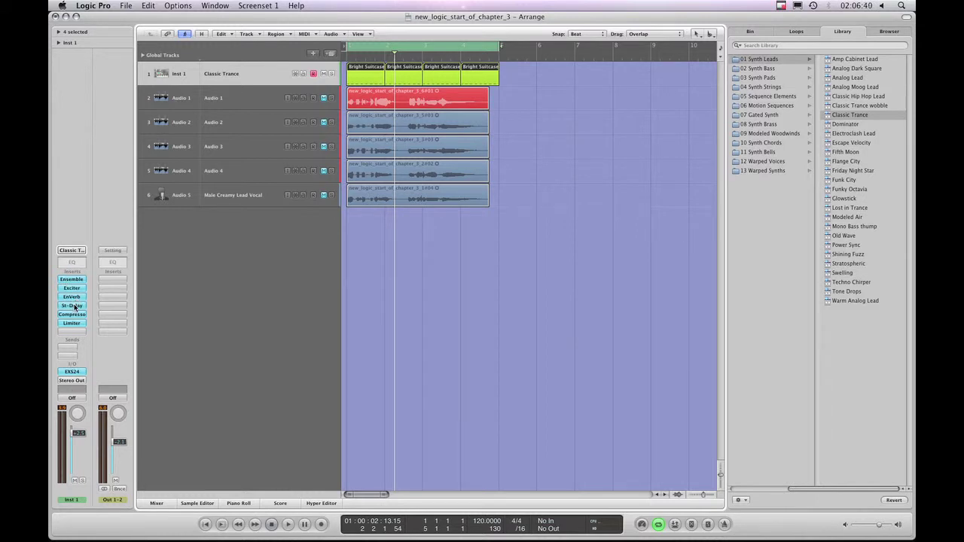
click(288, 524)
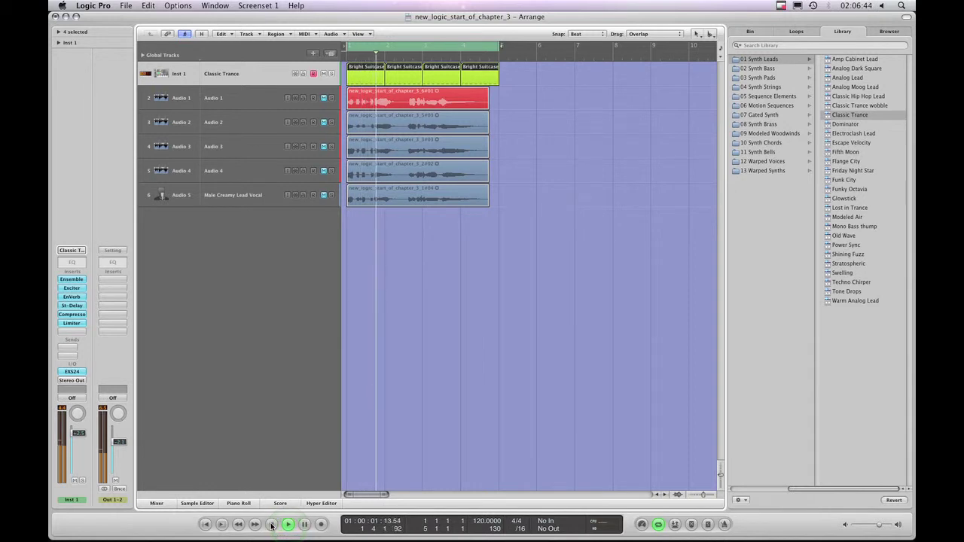
click(272, 525)
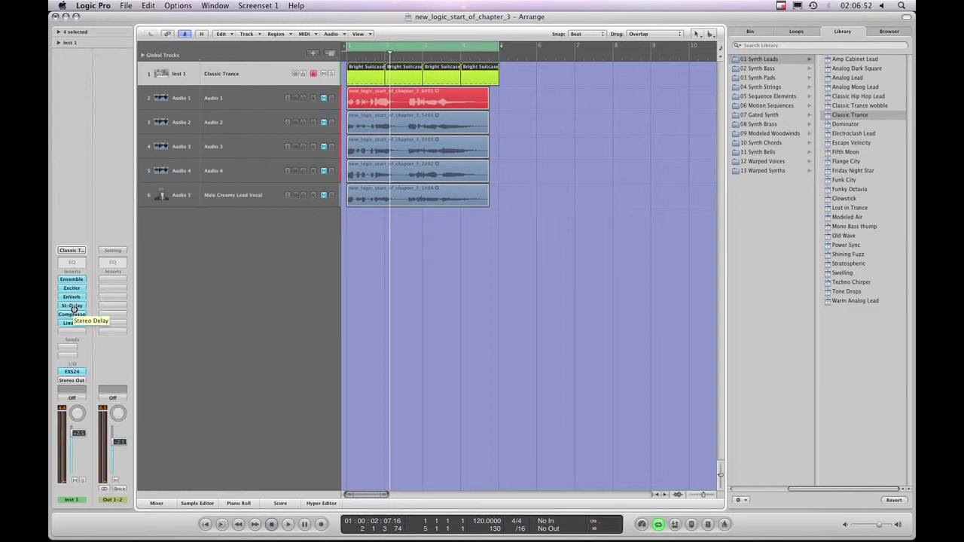
alt+click(73, 306)
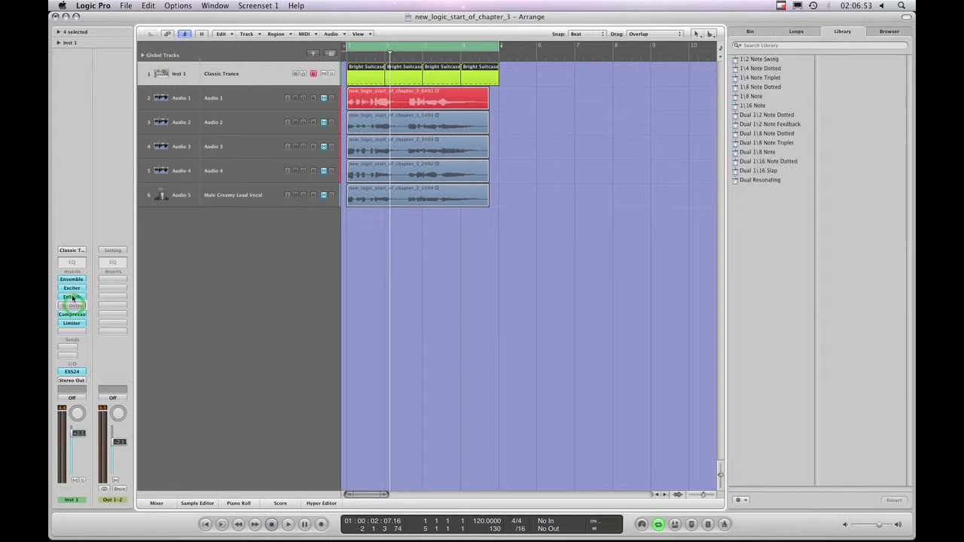
click(72, 250)
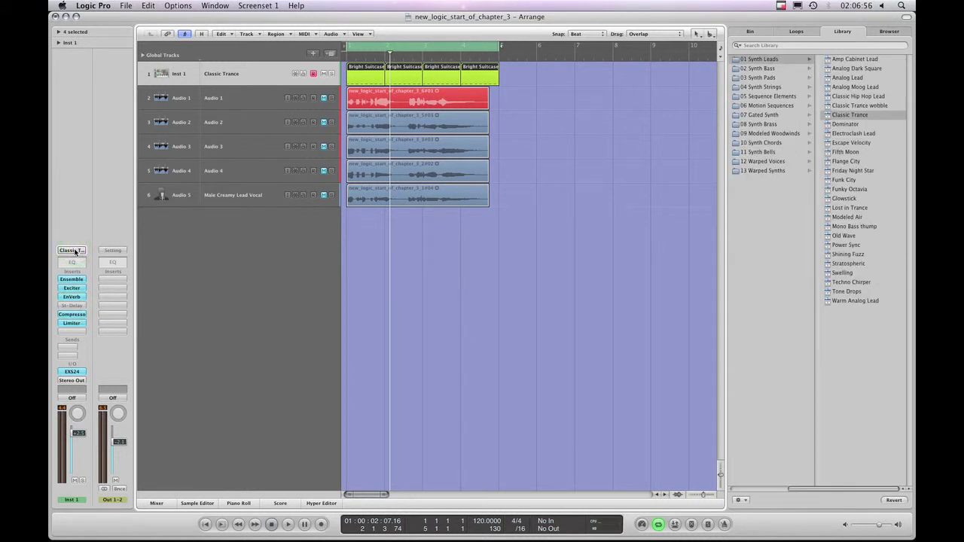
Load Dark Trance Bass from 03 Bass > 03 Synth Bass onto Inst 1
click(734, 490)
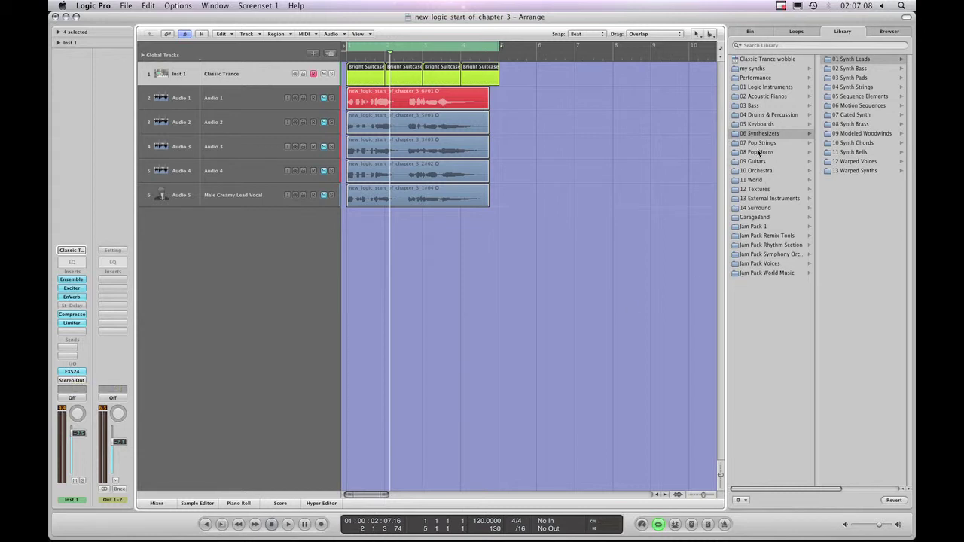
click(751, 105)
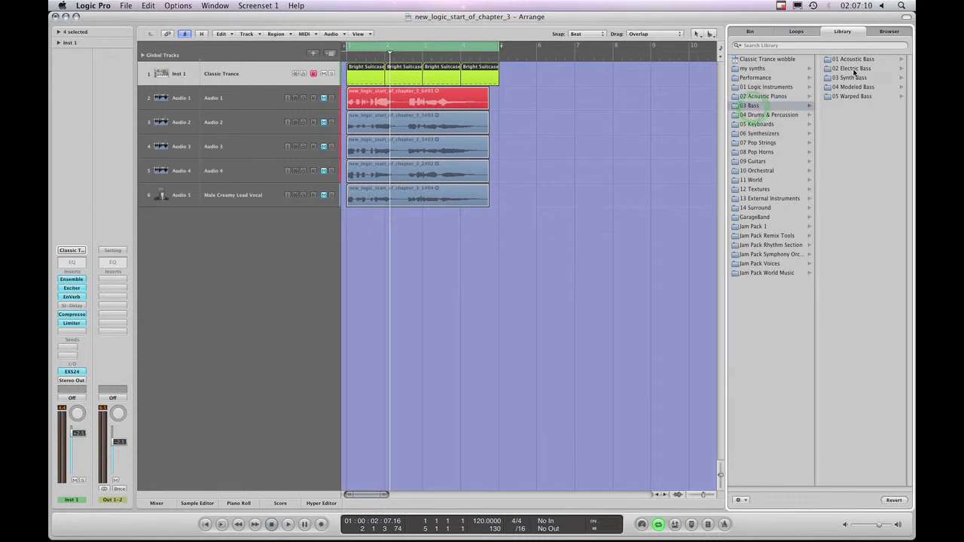
click(851, 76)
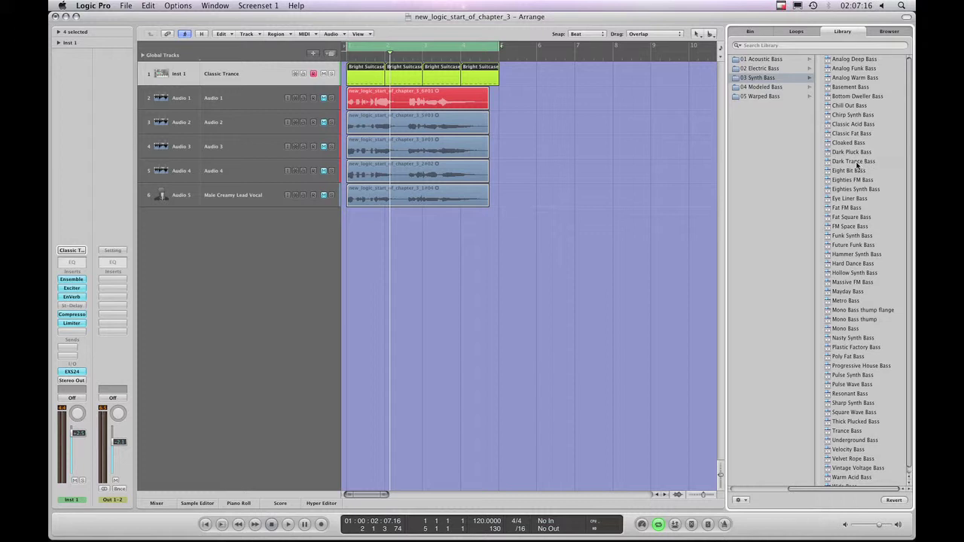
click(855, 162)
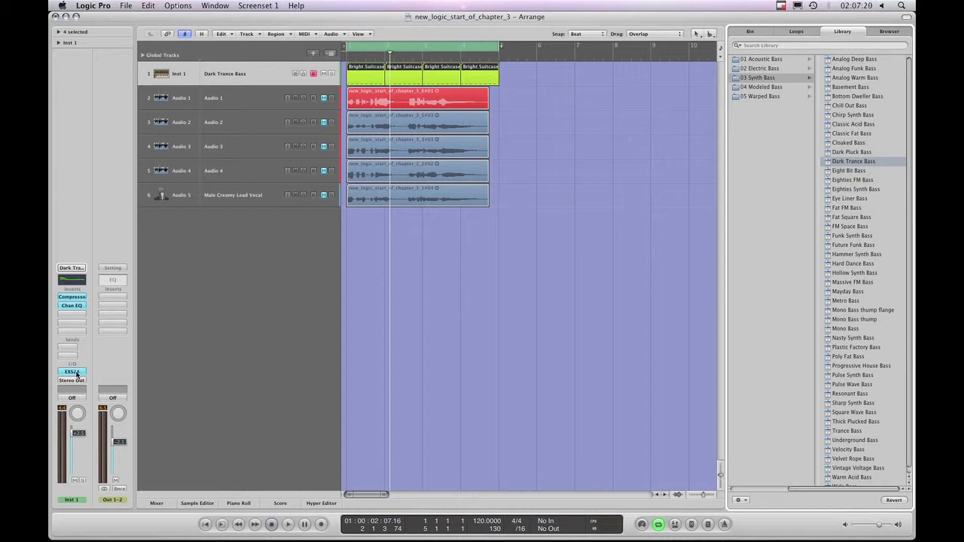
Open the EXS24 editor to inspect the Trance dark sampler patch, then close it
click(72, 372)
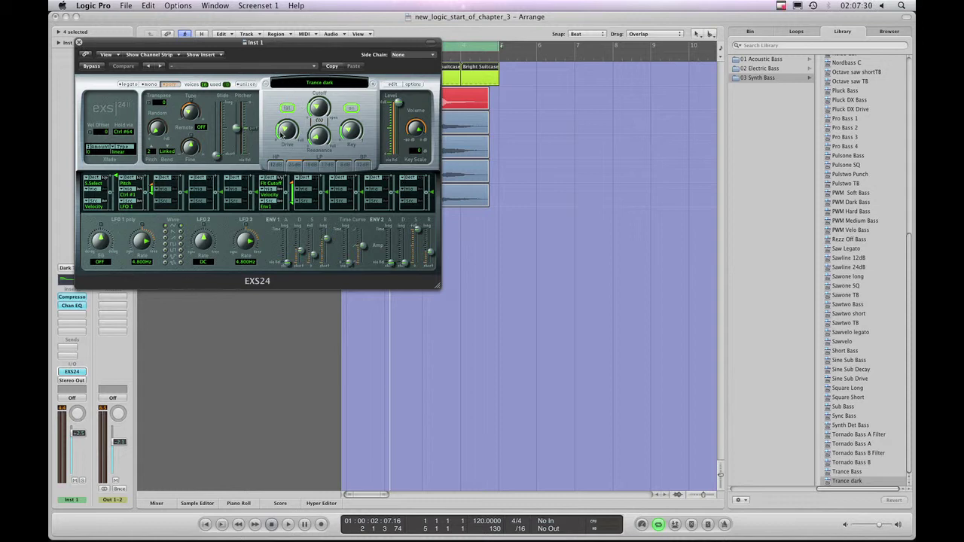
click(78, 42)
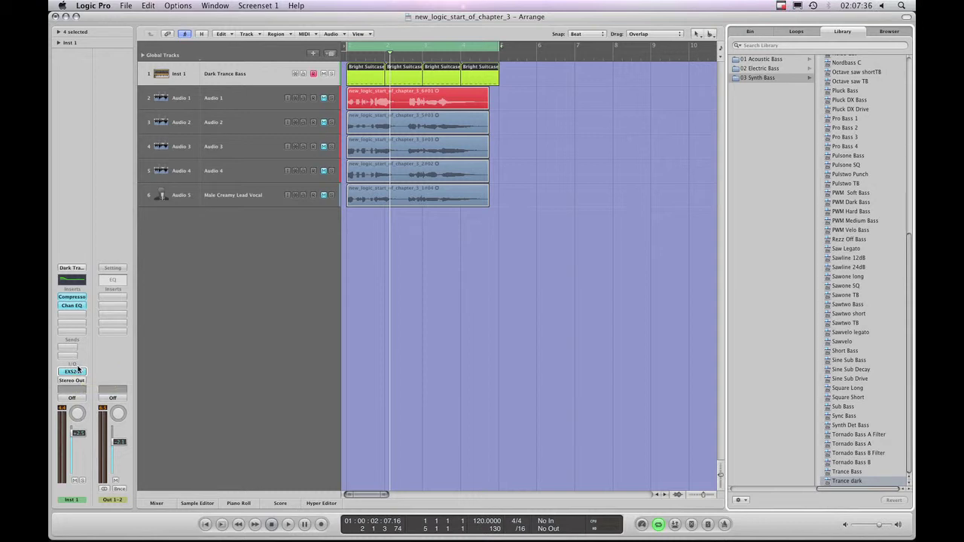
Audition Inst 1's Dark Trance Bass with a brief play and stop
click(75, 269)
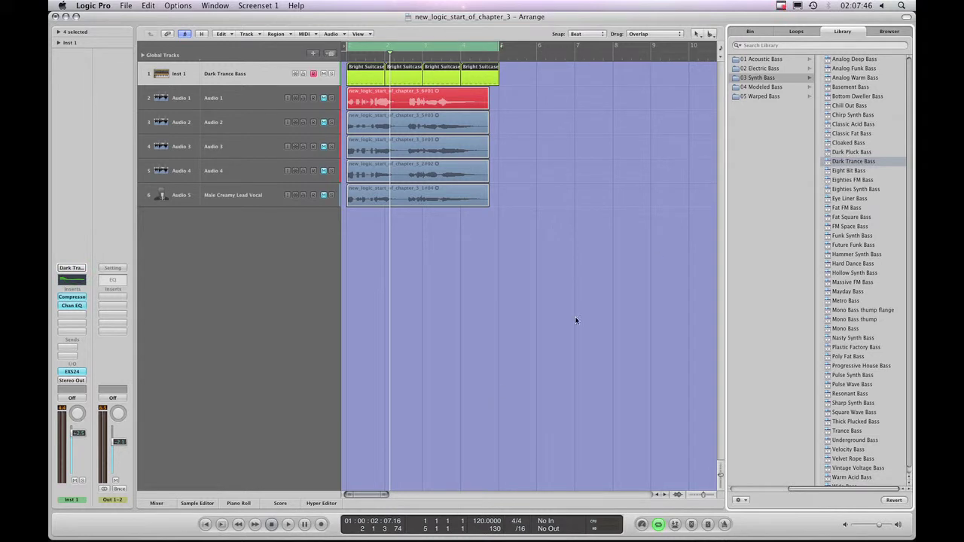
click(288, 524)
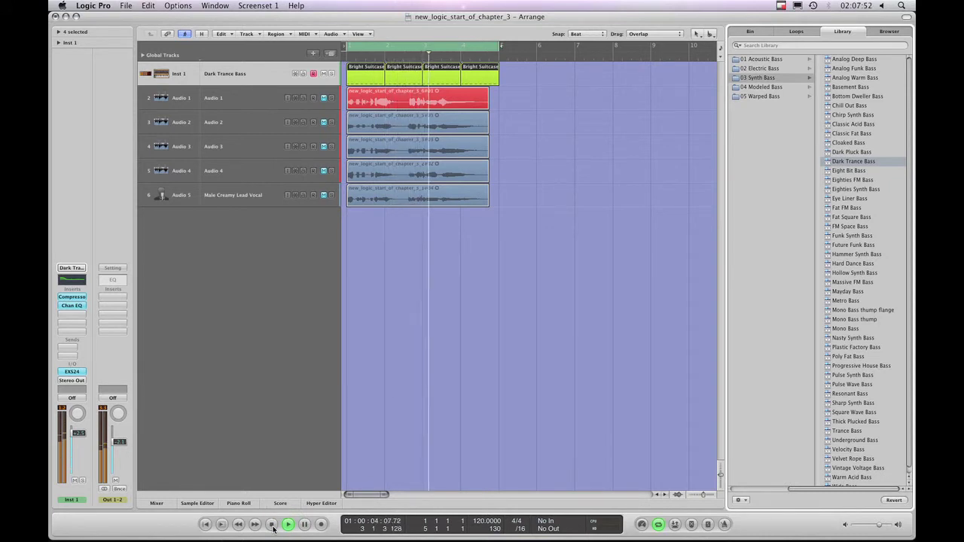
click(272, 525)
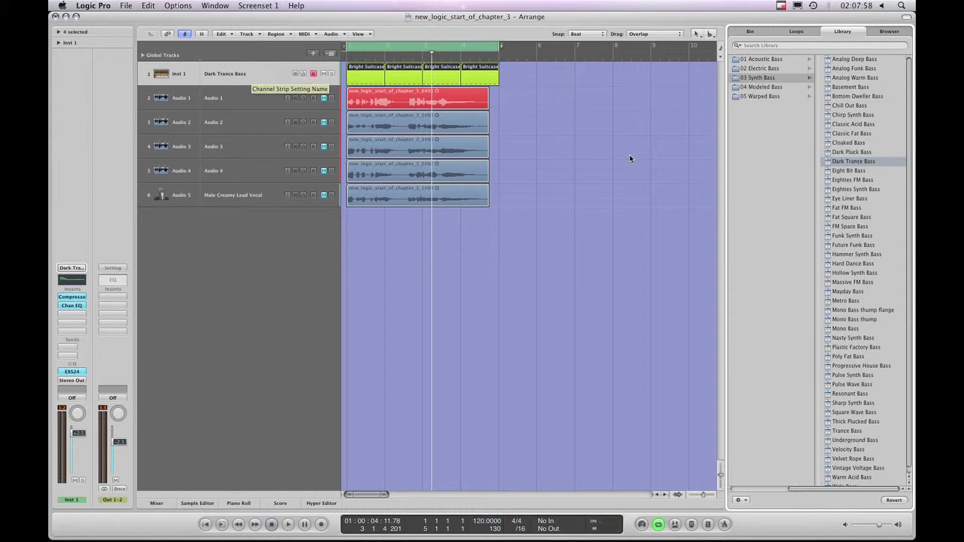
click(732, 489)
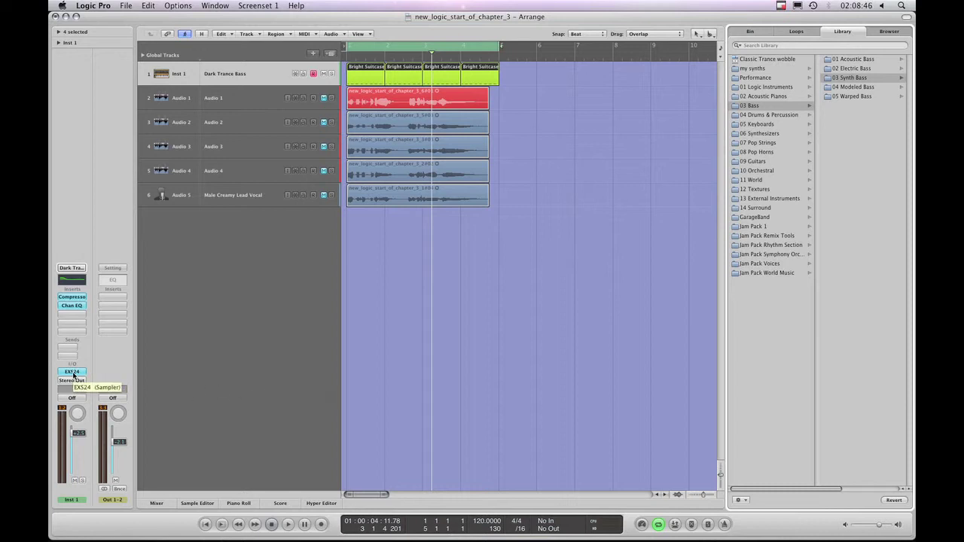
click(72, 372)
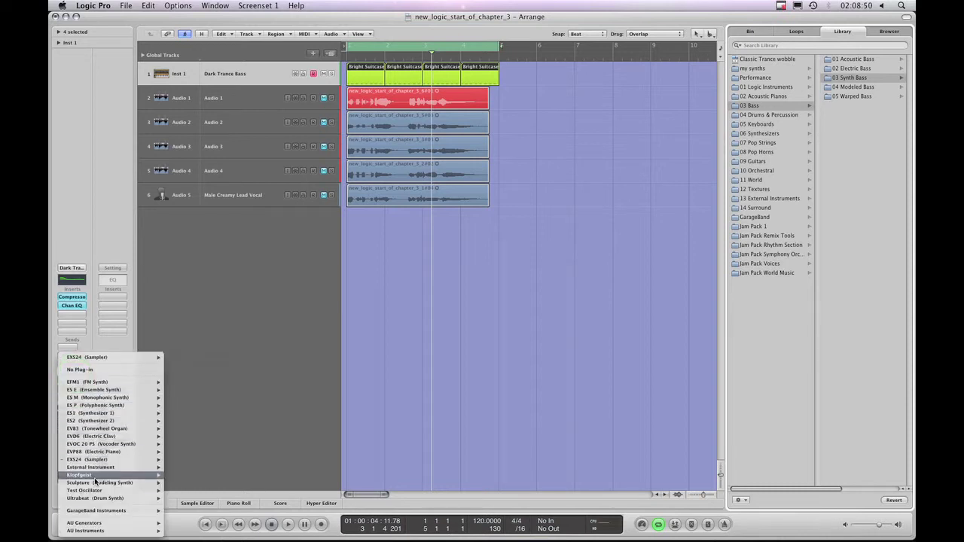
click(81, 223)
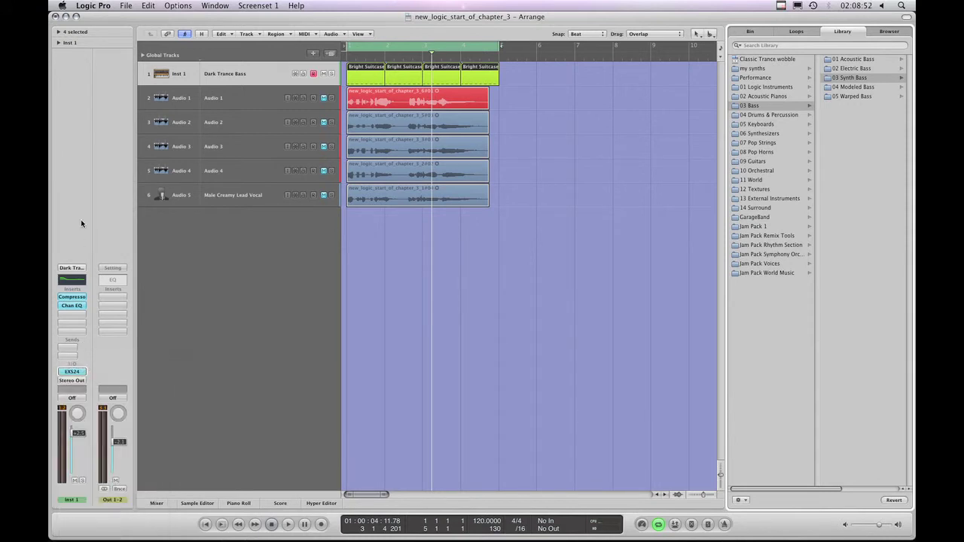
click(78, 269)
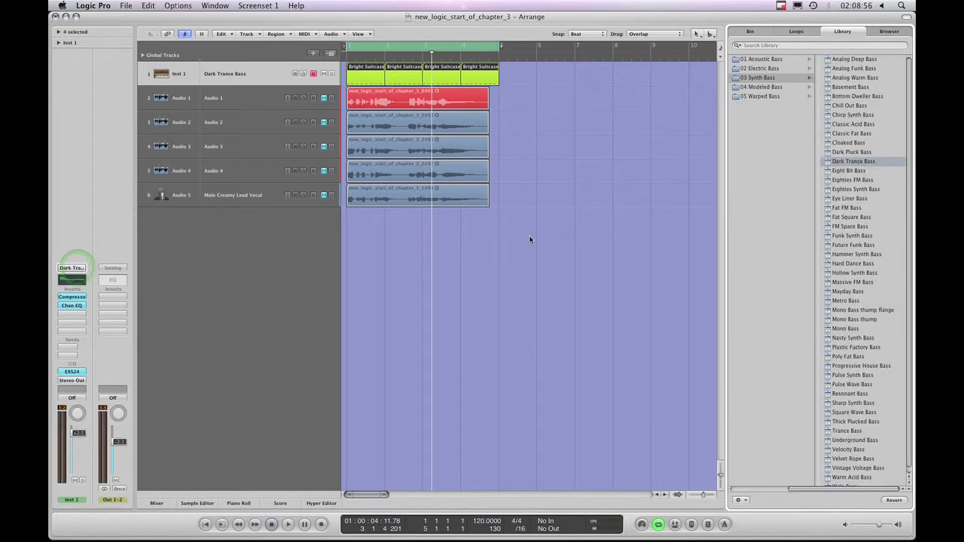
click(364, 496)
click(735, 489)
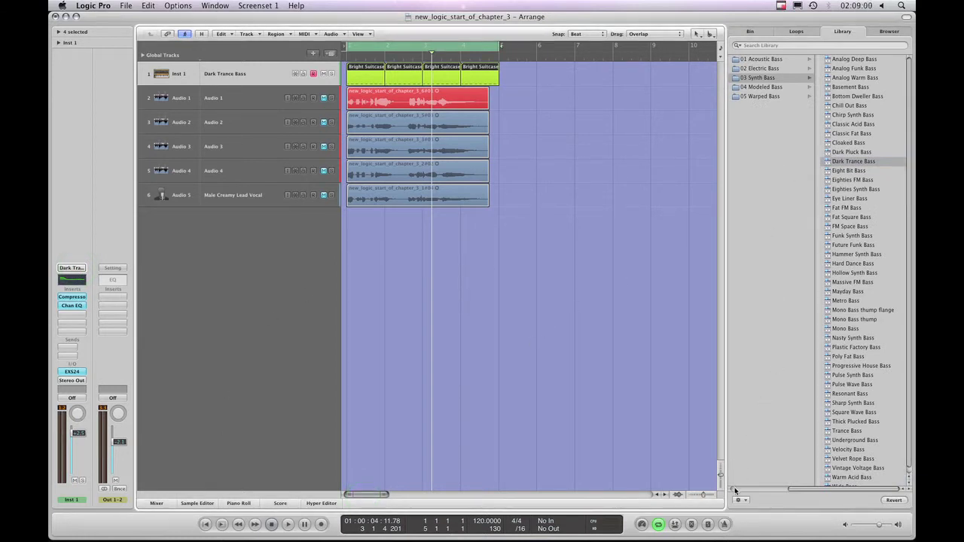
Open and dismiss Inst 1's channel strip Setting menu, then select the Audio 5 vocal track
click(76, 269)
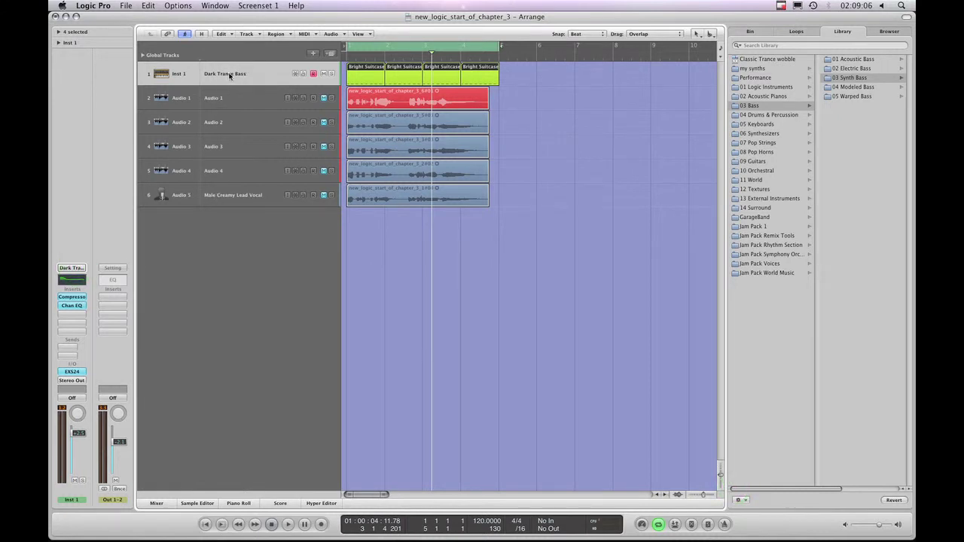
click(77, 269)
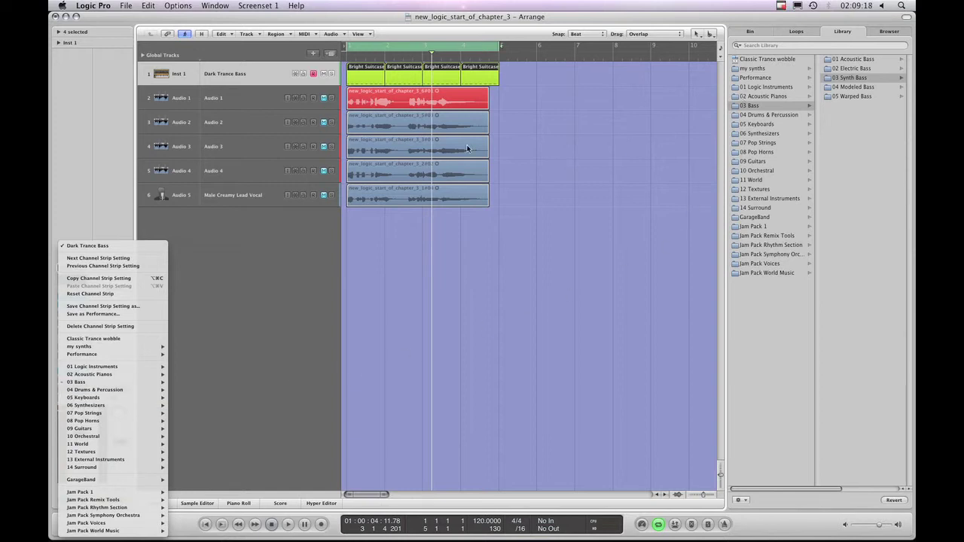
click(86, 143)
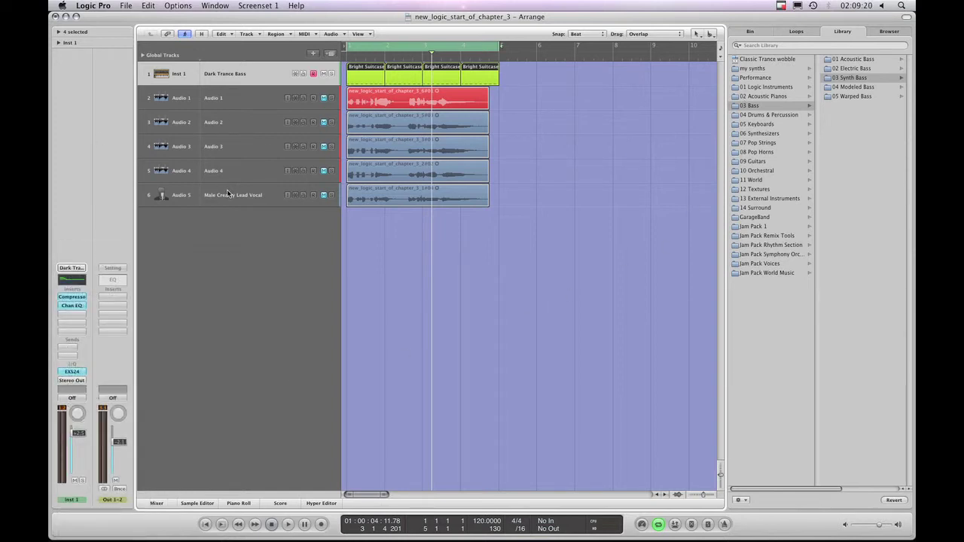
click(228, 195)
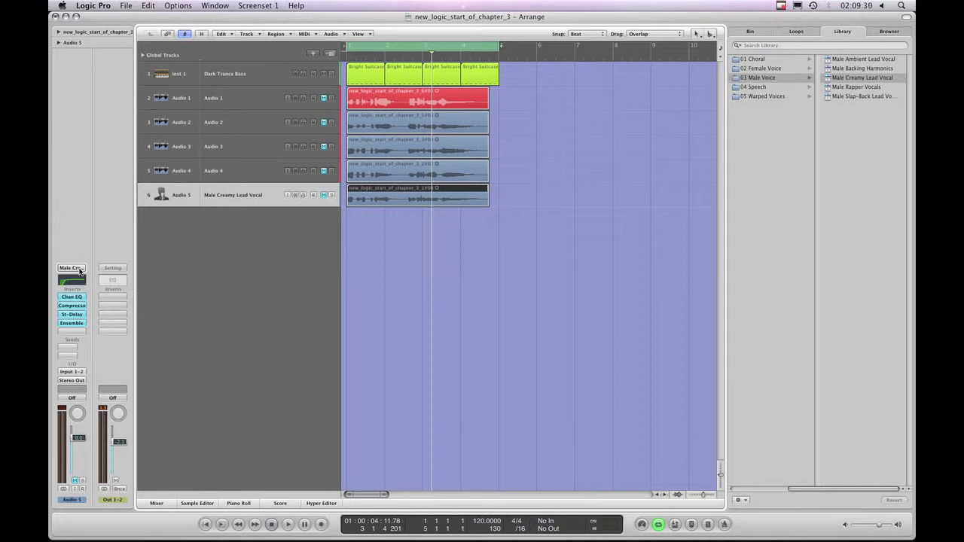
Browse the vocal track's Male Creamy setting categories and close the menu without choosing one
click(79, 269)
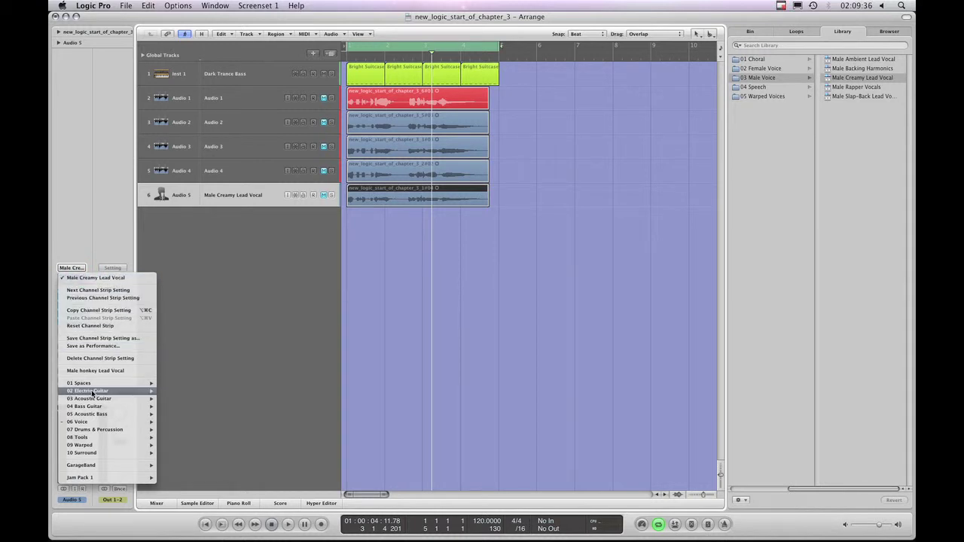
mouse_move(92, 393)
mouse_move(93, 437)
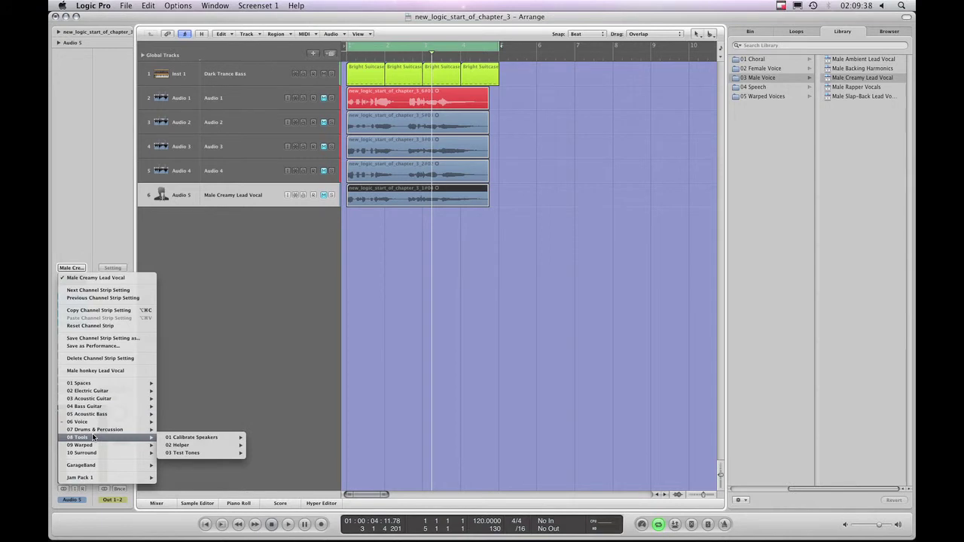
click(735, 494)
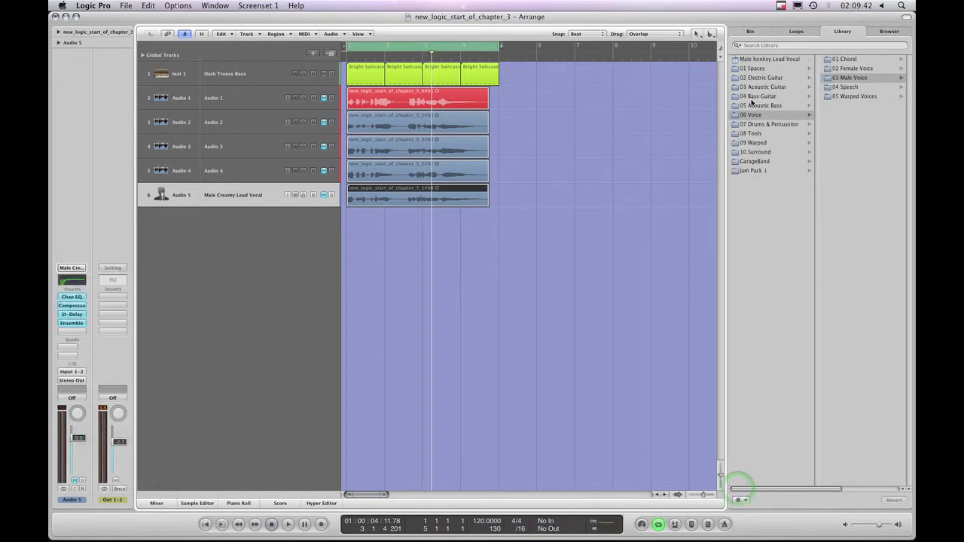
Scan the Male Creamy setting categories again, then select the Dark Trance Bass track Inst 1
click(76, 268)
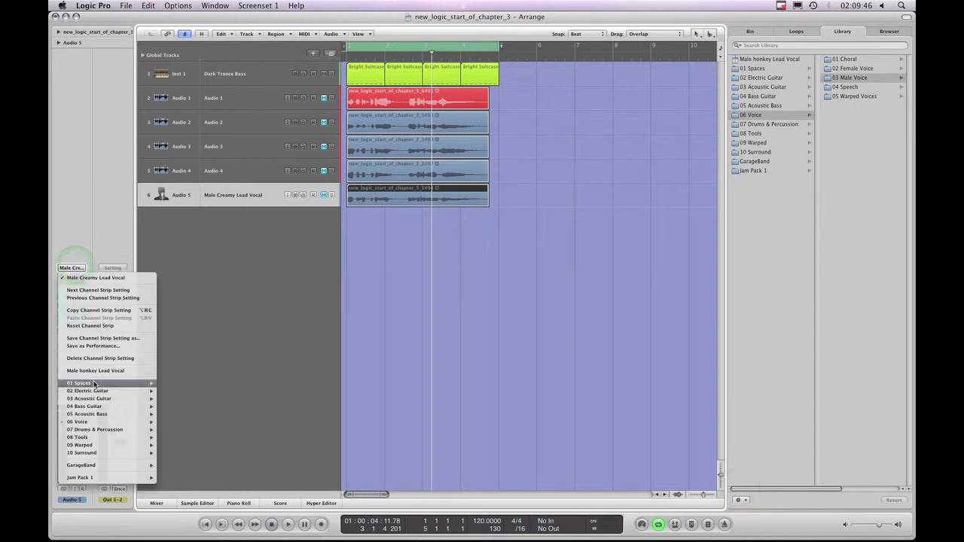
mouse_move(94, 385)
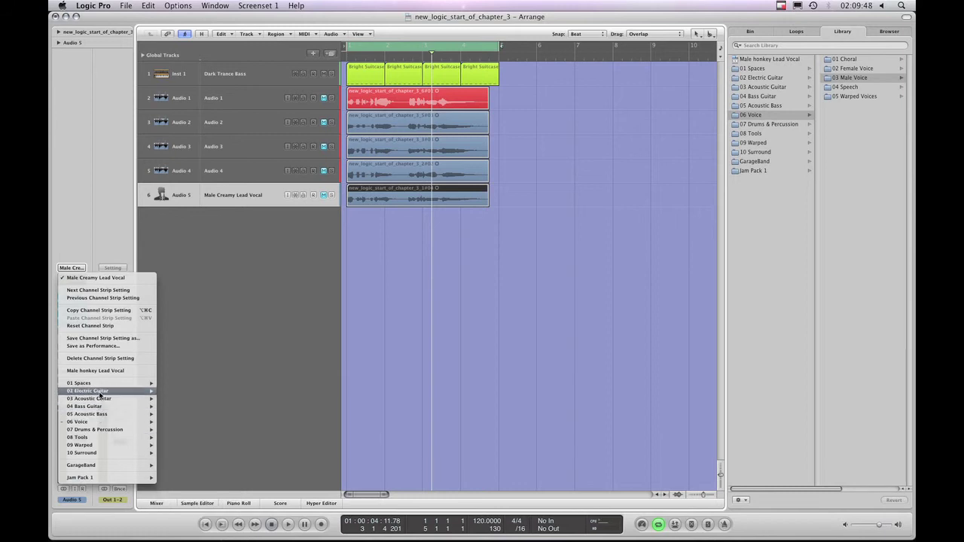
mouse_move(95, 401)
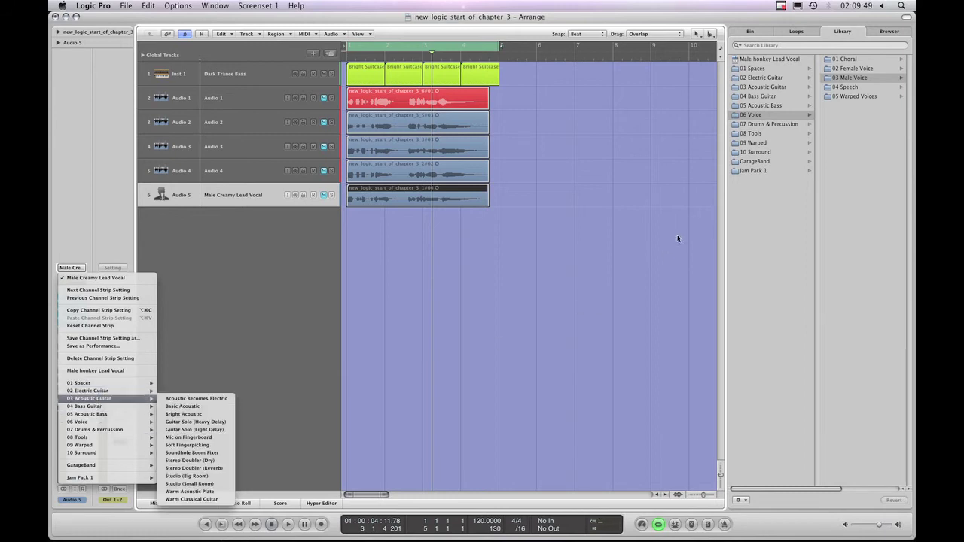
click(726, 147)
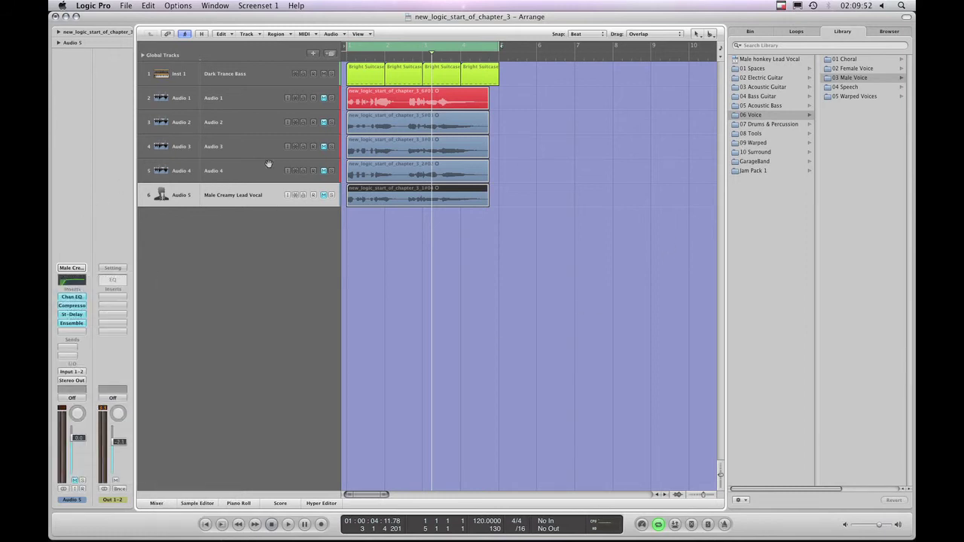
click(235, 76)
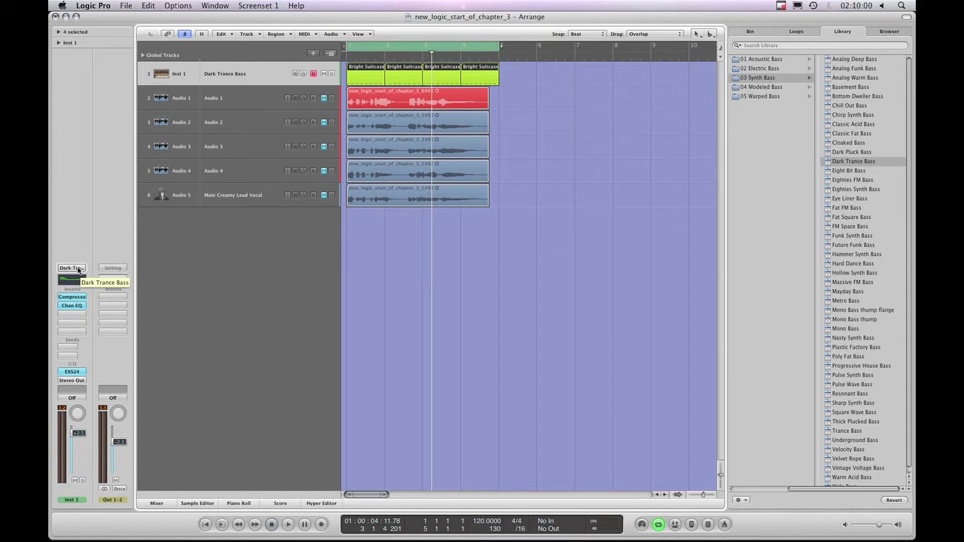
click(75, 269)
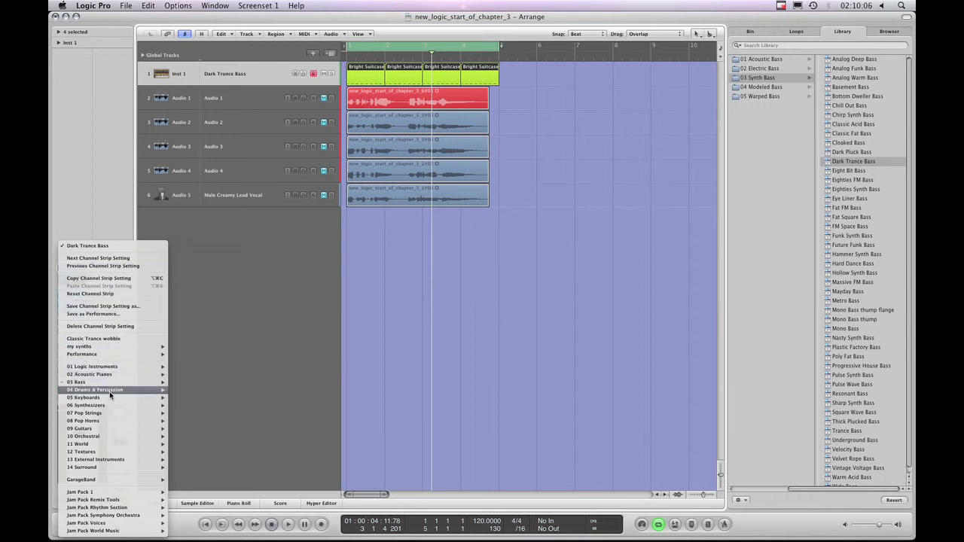
mouse_move(110, 398)
key(Escape)
click(738, 490)
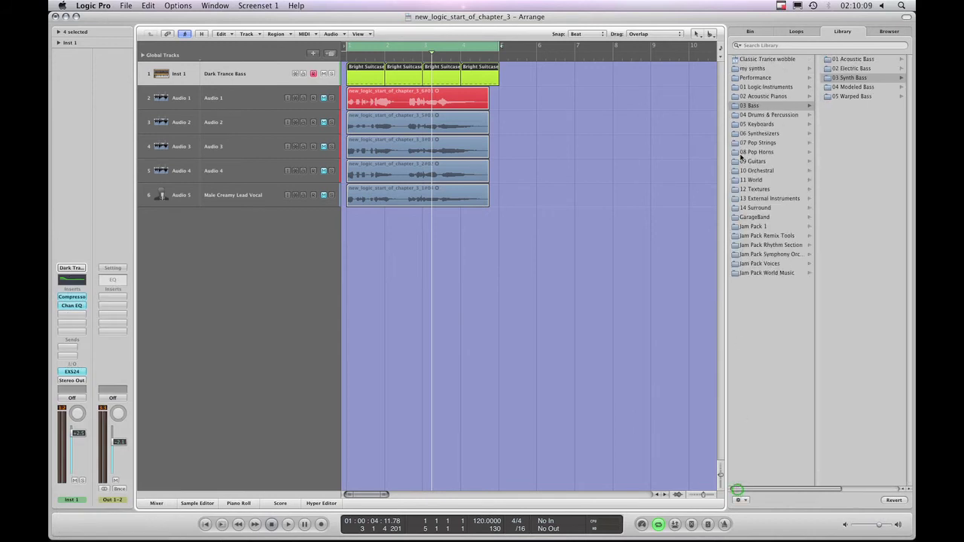
click(72, 267)
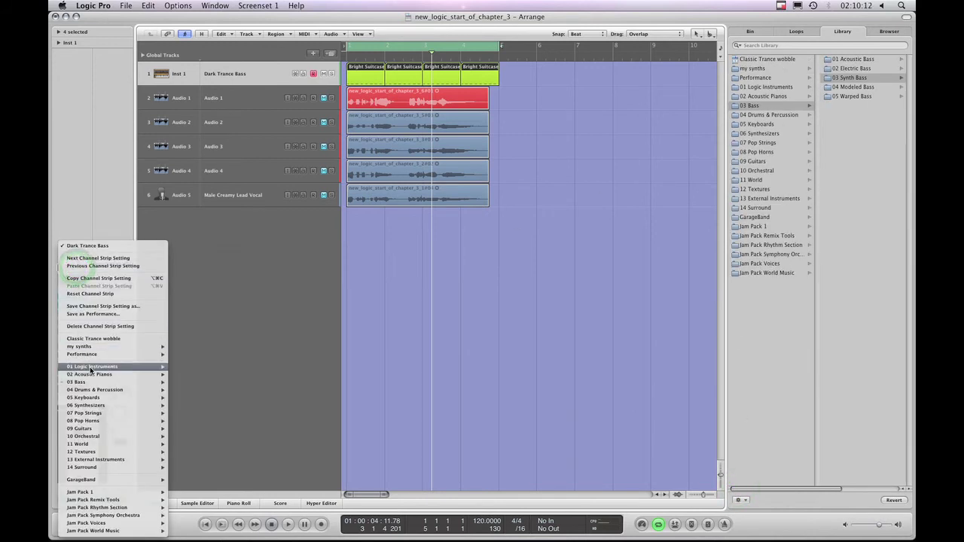
click(74, 219)
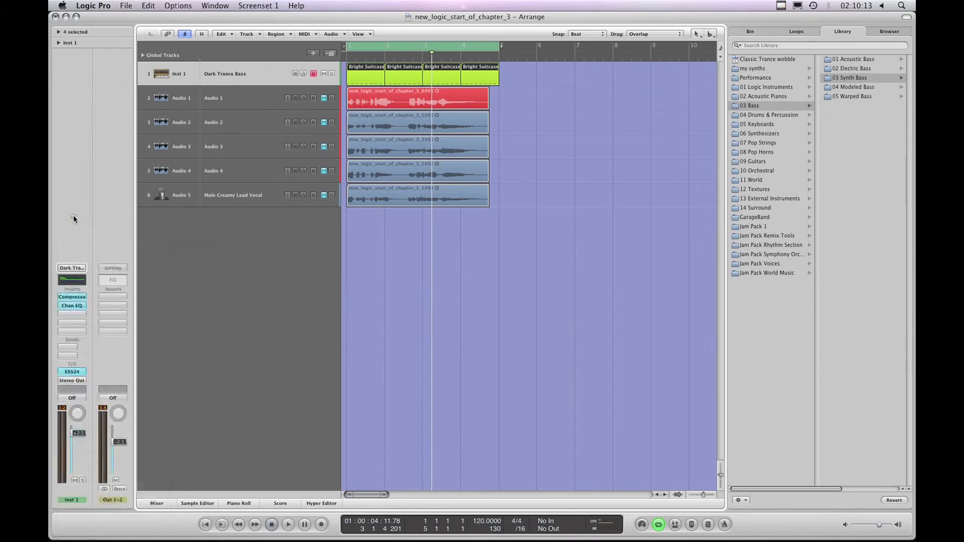
click(72, 268)
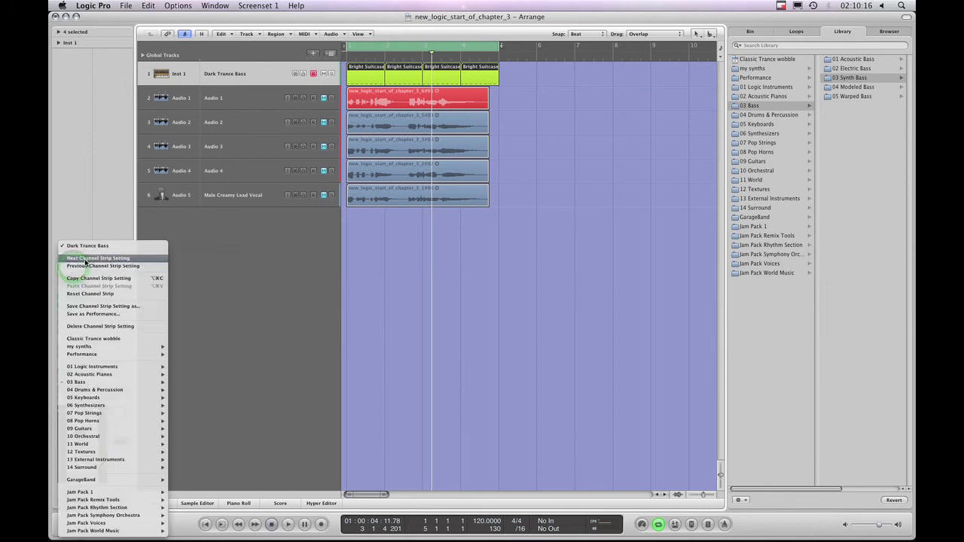
mouse_move(104, 395)
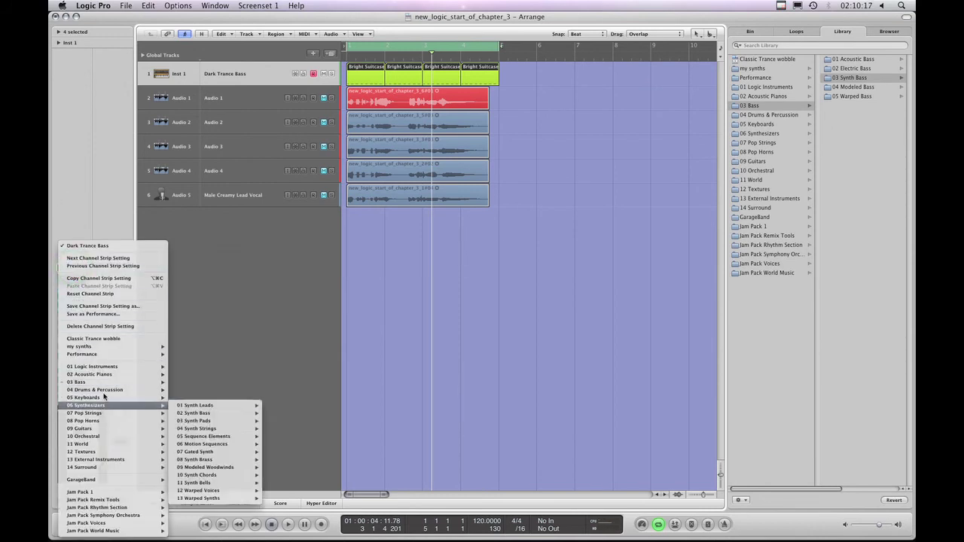
click(81, 220)
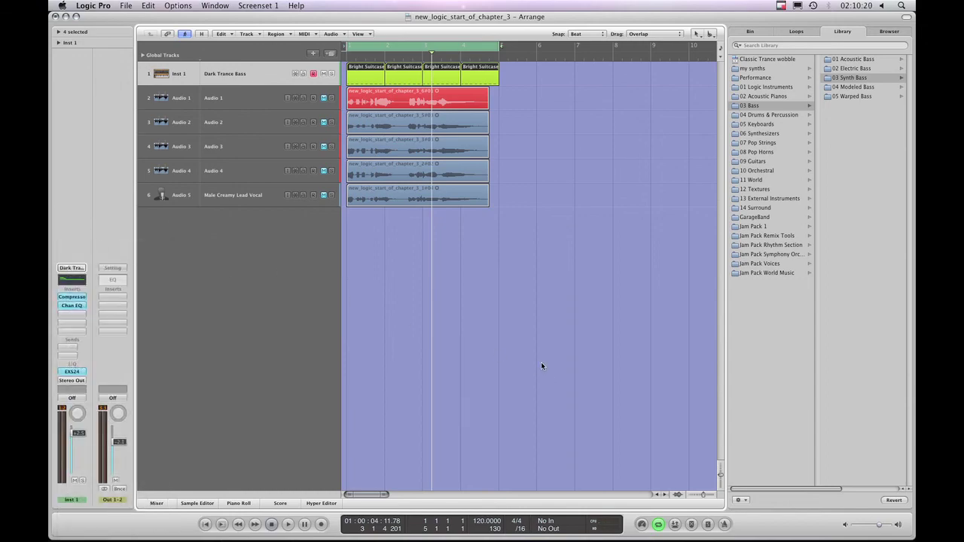